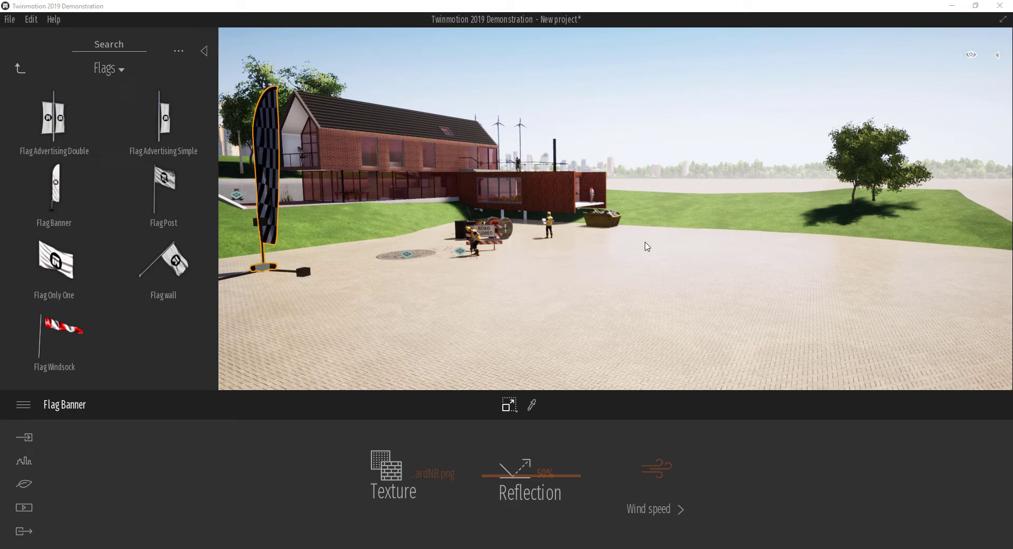
- Bring the view from the paved yard through the glazing into the house's living room to examine the interior
{"action": "middle_click_drag", "start_coordinate": [646, 241], "coordinate": [648, 241], "text": "shift"}
{"action": "scroll", "coordinate": [734, 216], "scroll_direction": "up", "scroll_amount": 6}
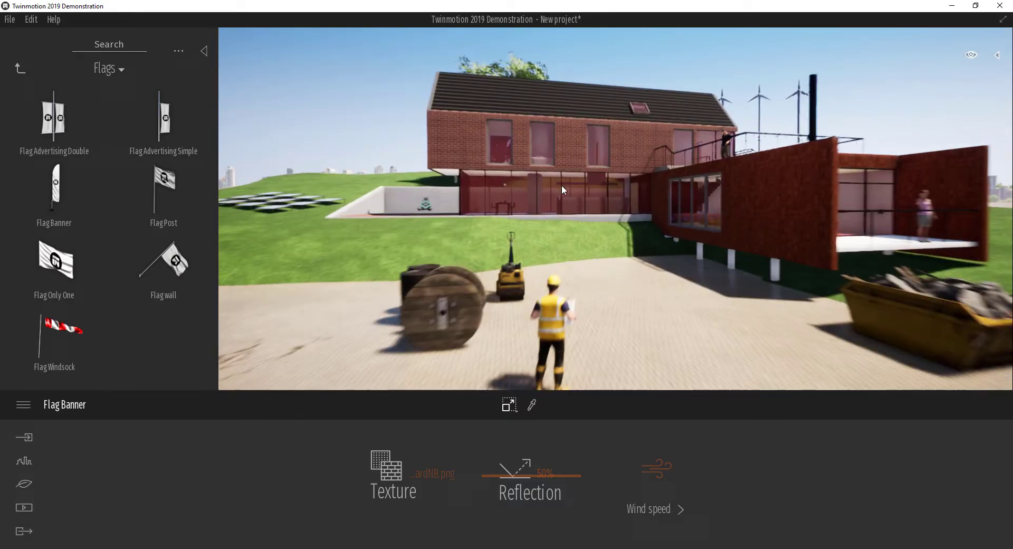
{"action": "key", "text": "Up"}
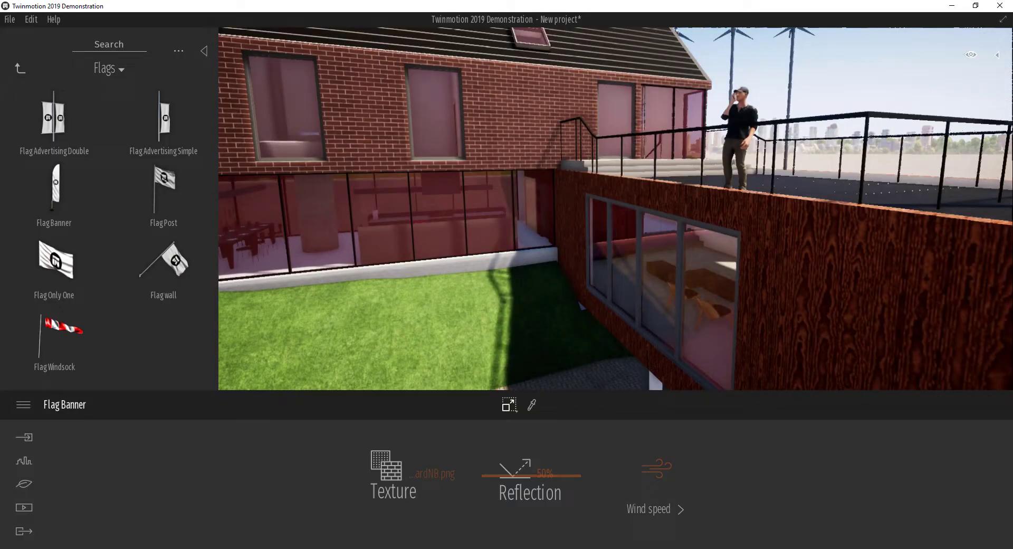
{"action": "middle_click_drag", "start_coordinate": [734, 221], "coordinate": [765, 191]}
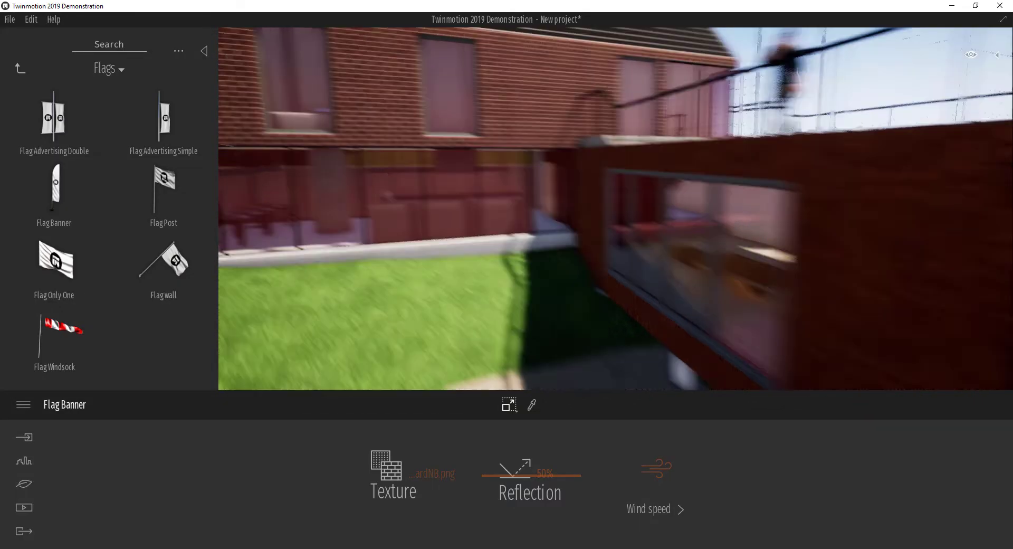
{"action": "scroll", "coordinate": [733, 220], "scroll_direction": "up", "scroll_amount": 3}
{"action": "scroll", "coordinate": [734, 219], "scroll_direction": "up", "scroll_amount": 3}
{"action": "scroll", "coordinate": [733, 220], "scroll_direction": "down", "scroll_amount": 3}
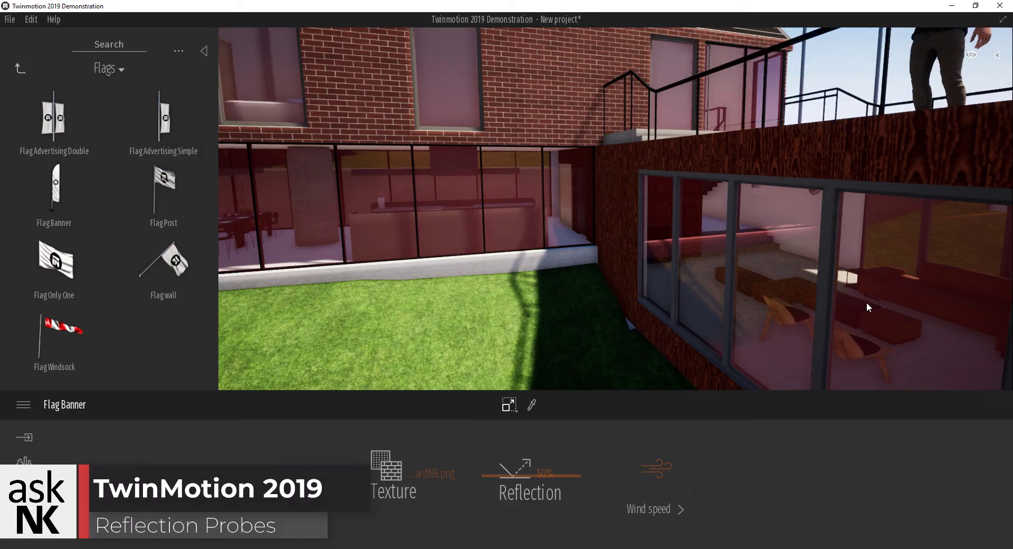
{"action": "key", "text": "d"}
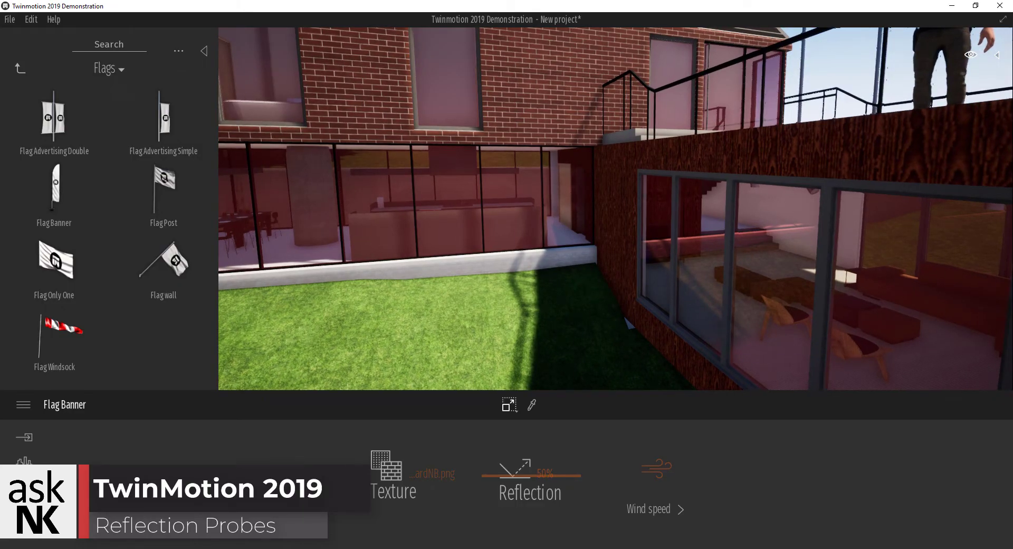
{"action": "right_click_drag", "start_coordinate": [862, 292], "coordinate": [765, 290]}
{"action": "key", "text": "d"}
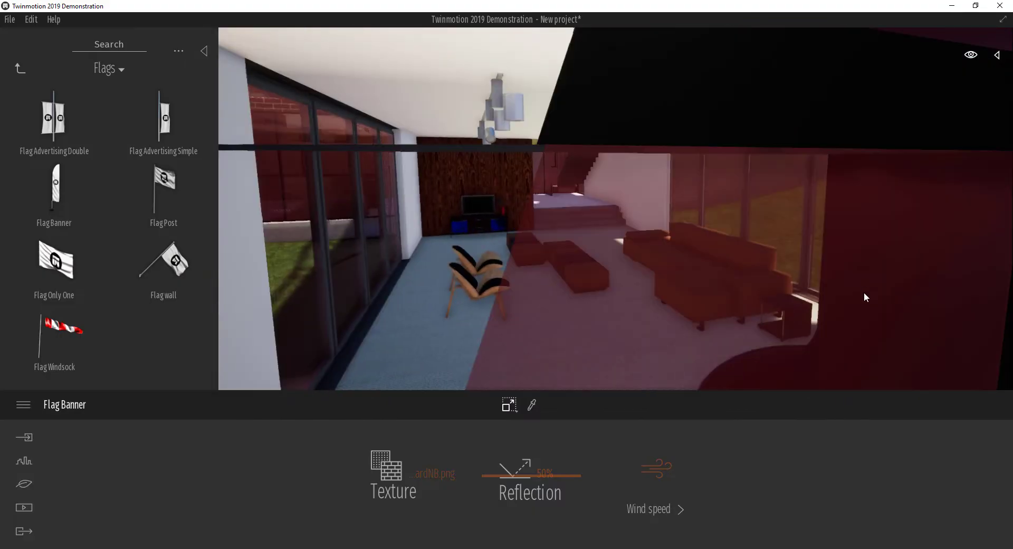
{"action": "left_click_drag", "start_coordinate": [628, 300], "coordinate": [451, 293]}
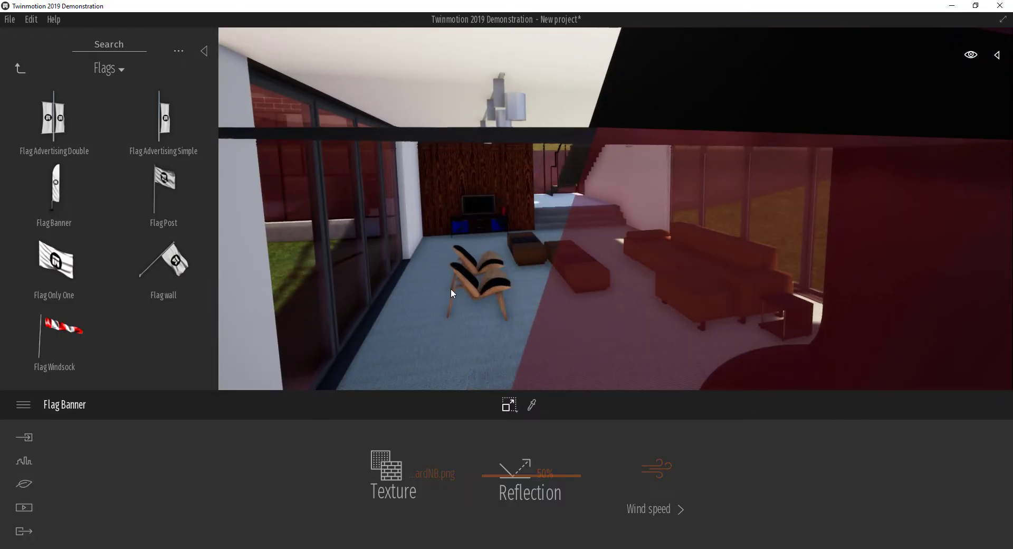
{"action": "left_click", "coordinate": [461, 283]}
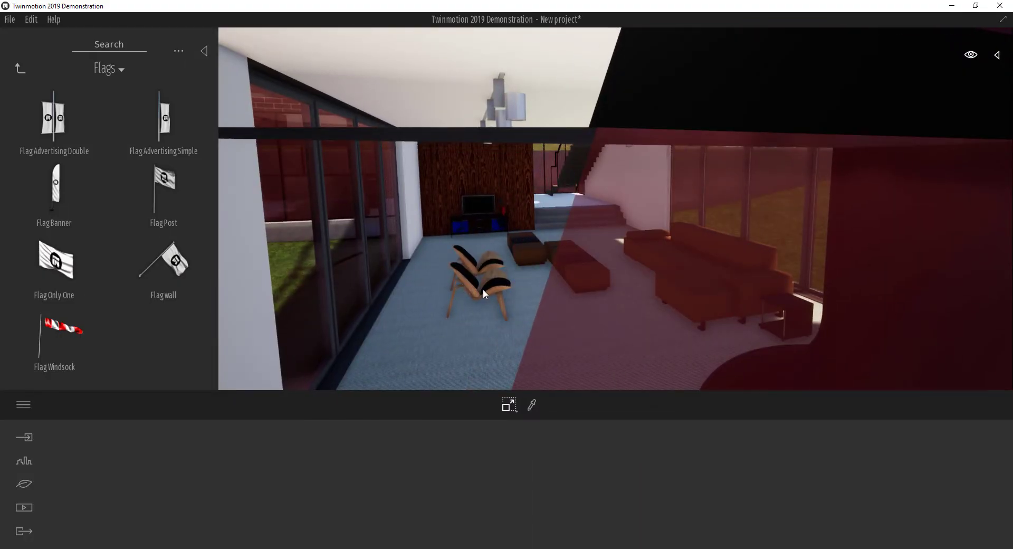
{"action": "key", "text": "w"}
{"action": "key", "text": "s"}
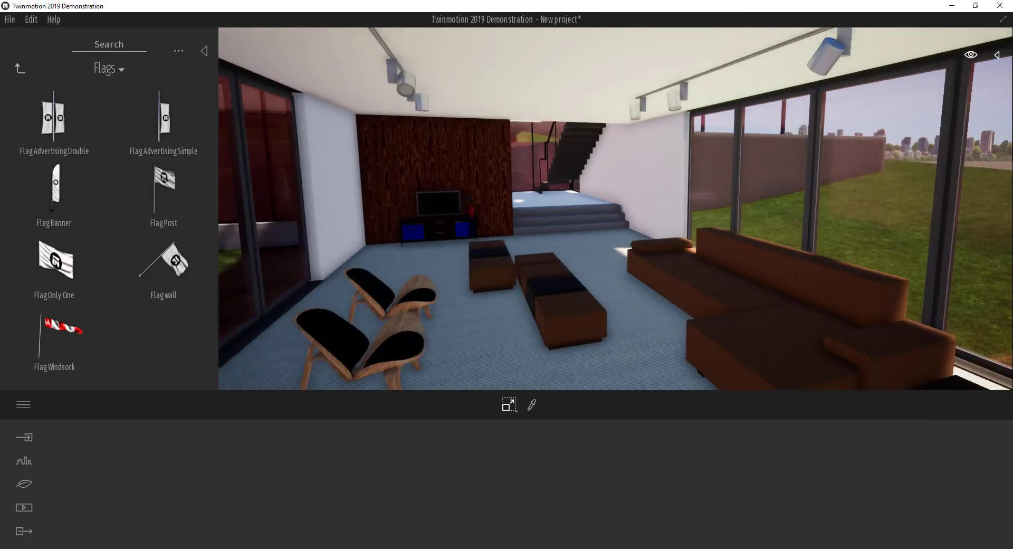
{"action": "right_click_drag", "start_coordinate": [519, 291], "coordinate": [511, 296]}
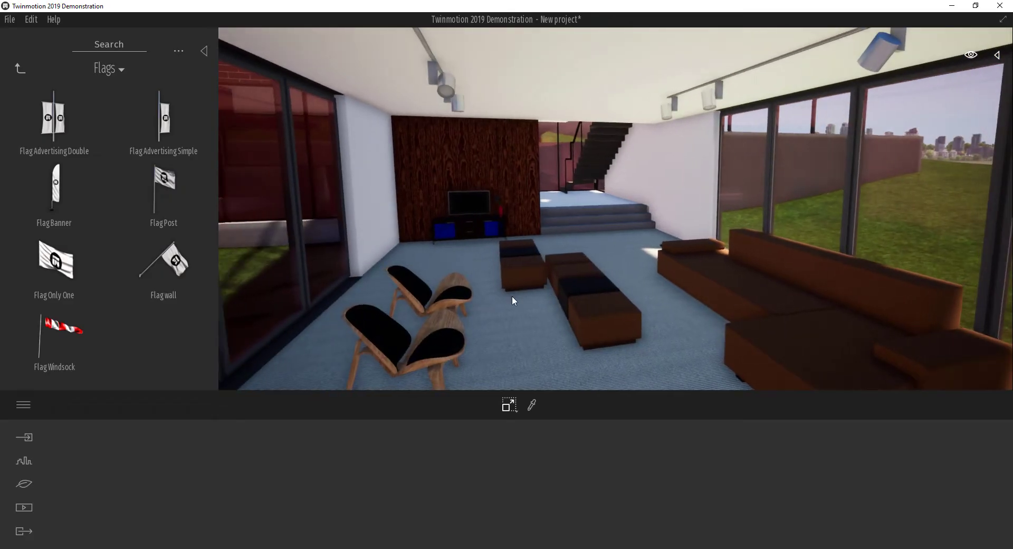
- Focus on the nearer lounge chair and look from inside at the red-tinted glazed wall behind it
{"action": "double_click", "coordinate": [435, 348]}
{"action": "middle_click_drag", "start_coordinate": [730, 236], "coordinate": [740, 230], "text": "shift"}
{"action": "scroll", "coordinate": [803, 213], "scroll_direction": "down", "scroll_amount": 3}
{"action": "scroll", "coordinate": [807, 215], "scroll_direction": "up", "scroll_amount": 4}
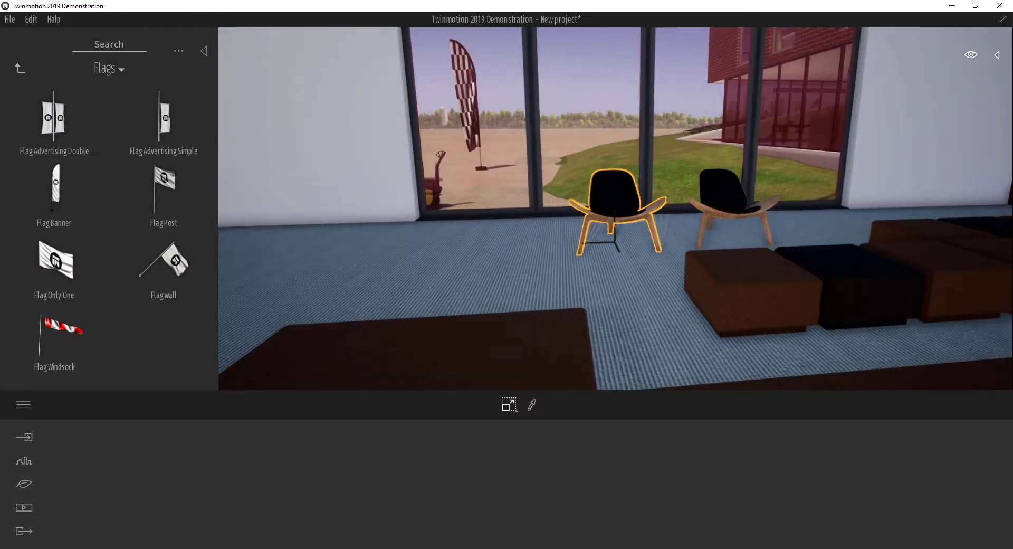
{"action": "middle_click_drag", "start_coordinate": [807, 215], "coordinate": [768, 285], "text": "shift"}
{"action": "middle_click_drag", "start_coordinate": [840, 191], "coordinate": [778, 178], "text": "shift"}
{"action": "left_click_drag", "start_coordinate": [778, 178], "coordinate": [811, 178], "text": "shift"}
{"action": "middle_click_drag", "start_coordinate": [811, 178], "coordinate": [861, 178], "text": "shift"}
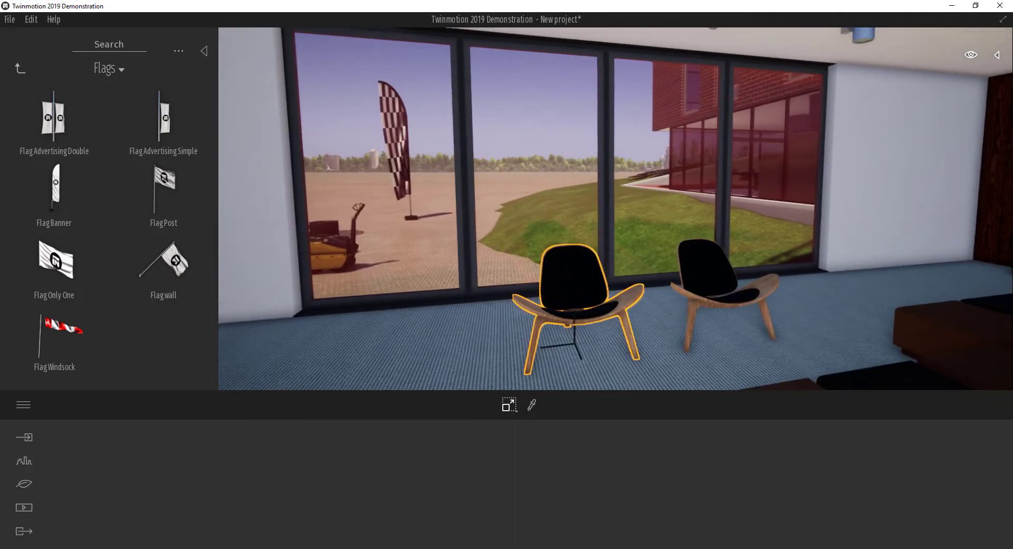
- Pick the Glass - Crystal Wine Glass material from the window behind the chairs and recolour it to a pale neutral grey
{"action": "left_click", "coordinate": [540, 154]}
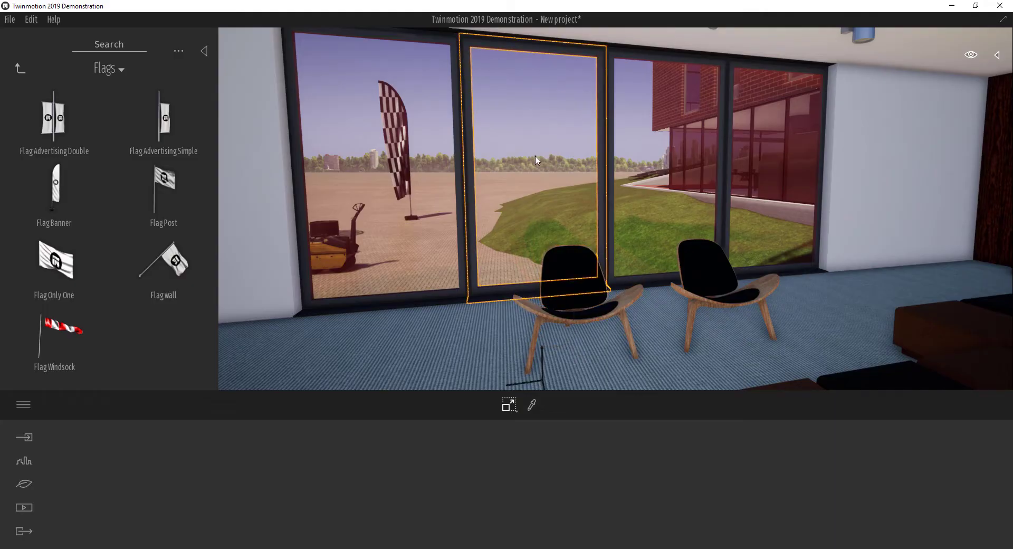
{"action": "left_click", "coordinate": [532, 405]}
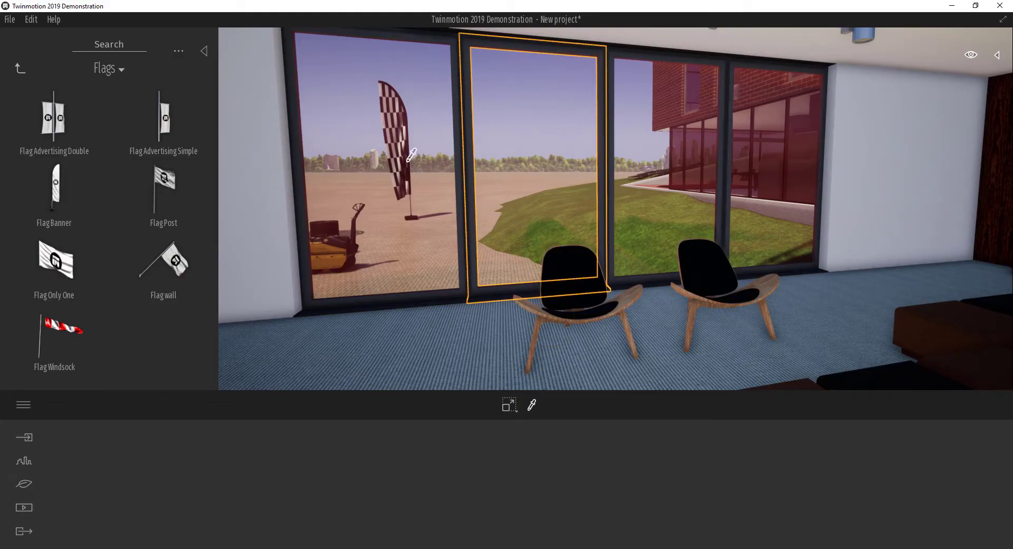
{"action": "left_click", "coordinate": [428, 165]}
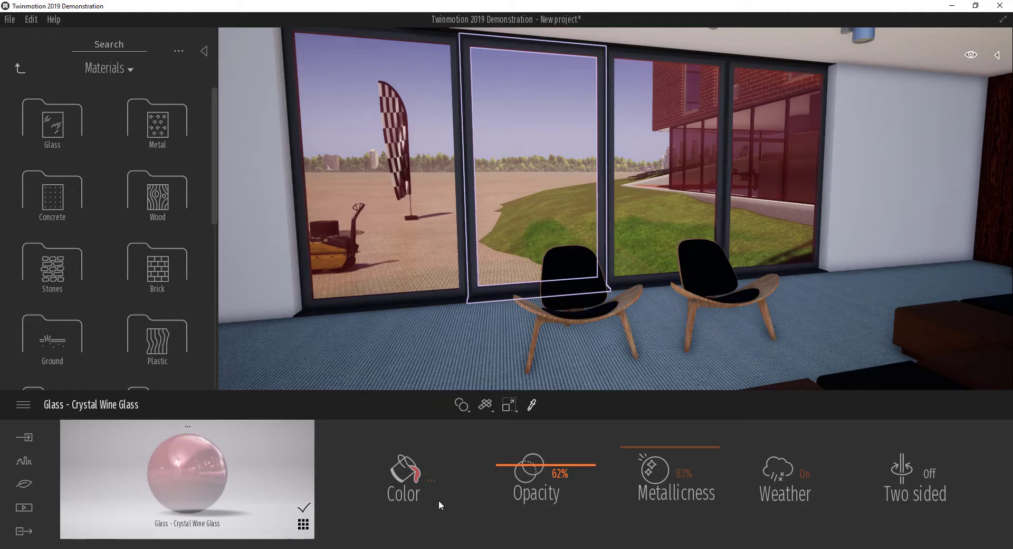
{"action": "left_click", "coordinate": [423, 480]}
{"action": "left_click", "coordinate": [413, 267]}
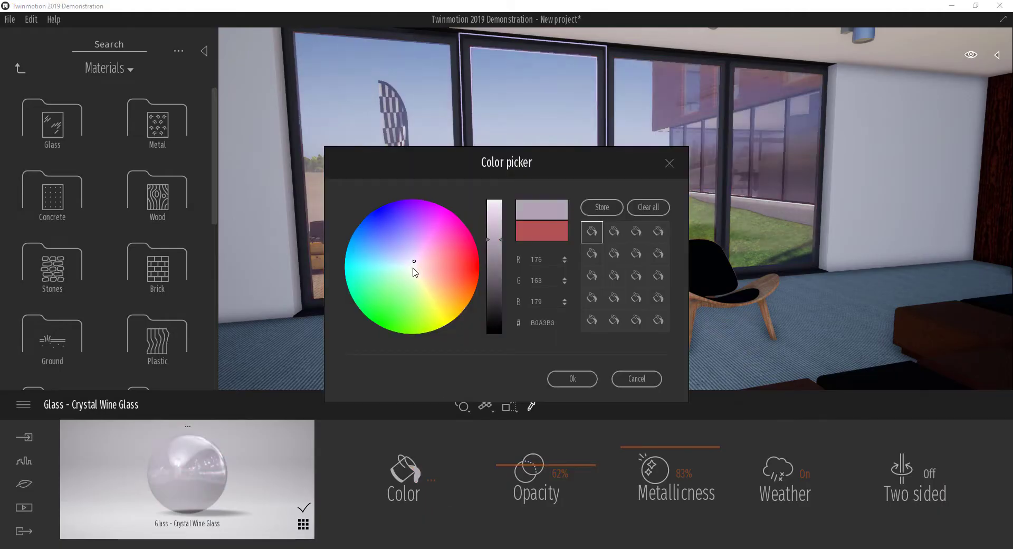
{"action": "left_click", "coordinate": [573, 379]}
{"action": "middle_click_drag", "start_coordinate": [700, 326], "coordinate": [700, 326], "text": "shift"}
{"action": "middle_click_drag", "start_coordinate": [638, 220], "coordinate": [639, 224], "text": "shift"}
{"action": "middle_click_drag", "start_coordinate": [624, 280], "coordinate": [625, 280], "text": "shift"}
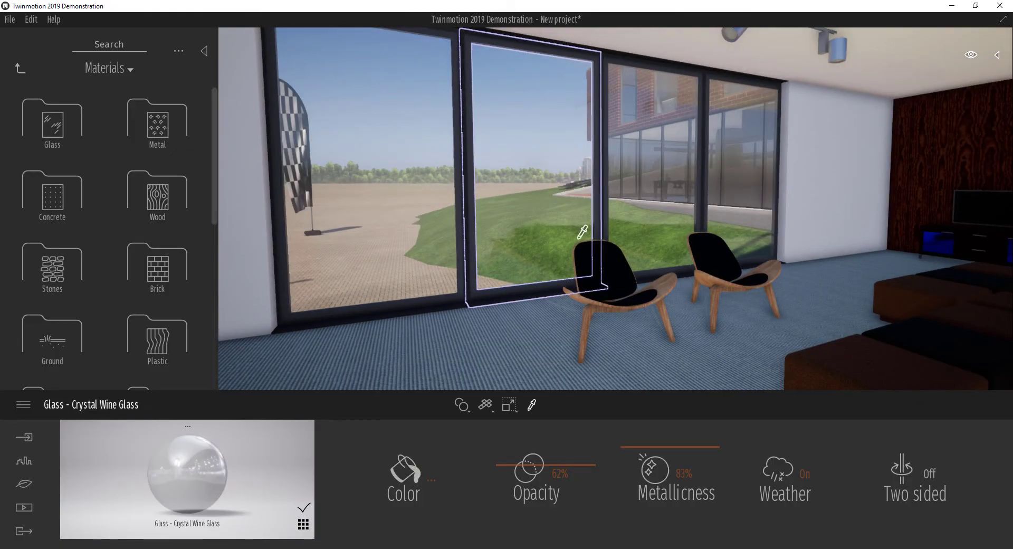
{"action": "left_click", "coordinate": [511, 409]}
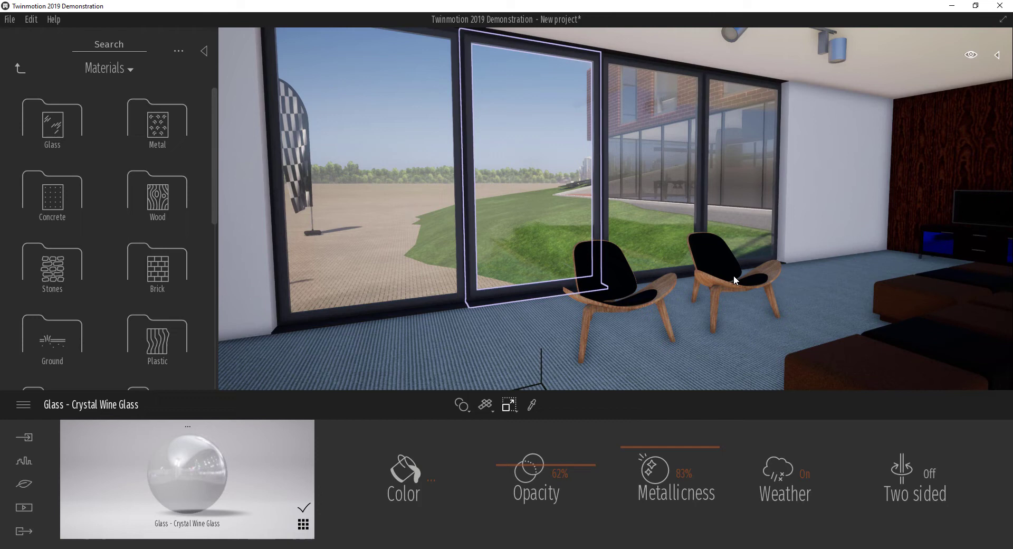
{"action": "middle_click_drag", "start_coordinate": [780, 280], "coordinate": [780, 281], "text": "shift"}
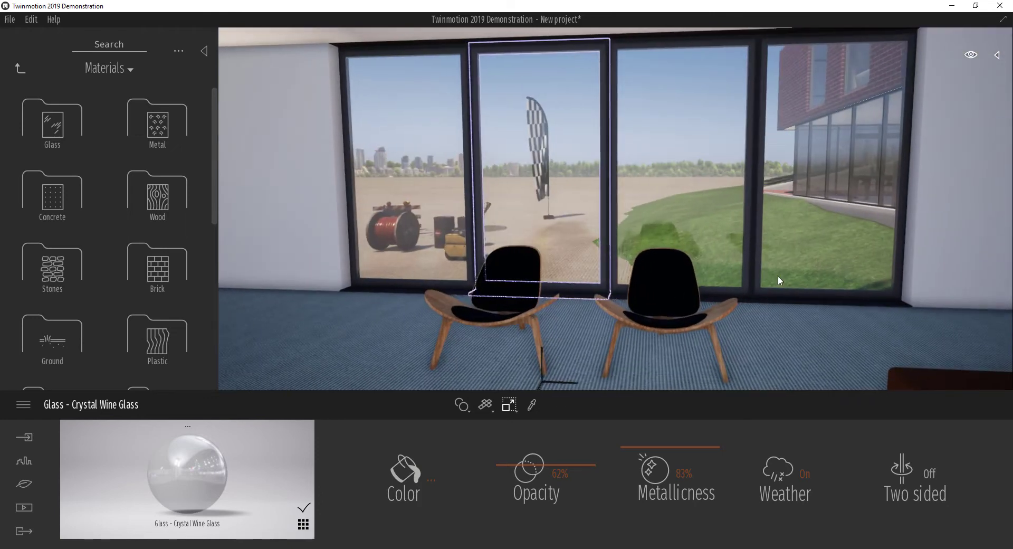
- Place a Box Reflection Probe from the library's volumes in the living room, by the two lounge chairs
{"action": "left_click", "coordinate": [19, 69]}
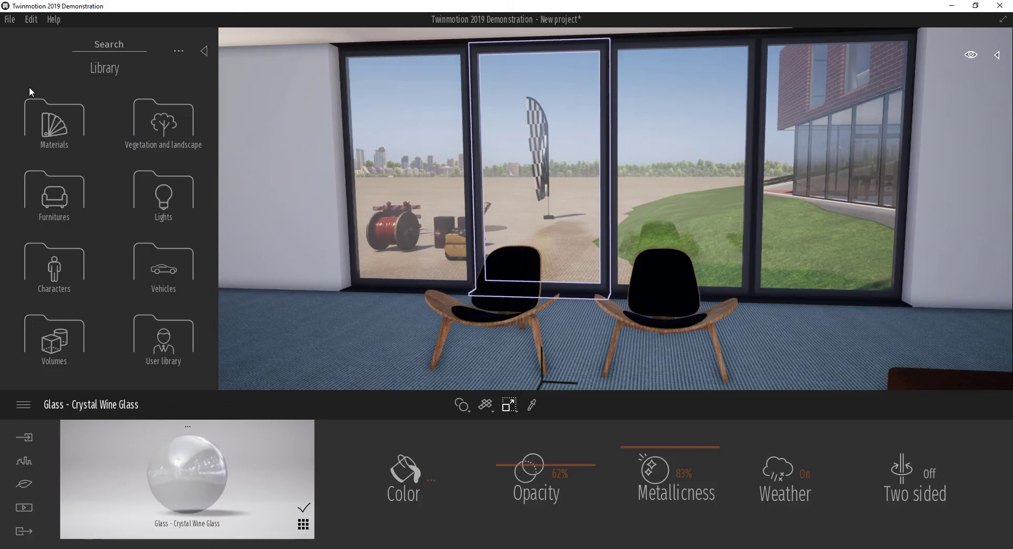
{"action": "left_click", "coordinate": [55, 337]}
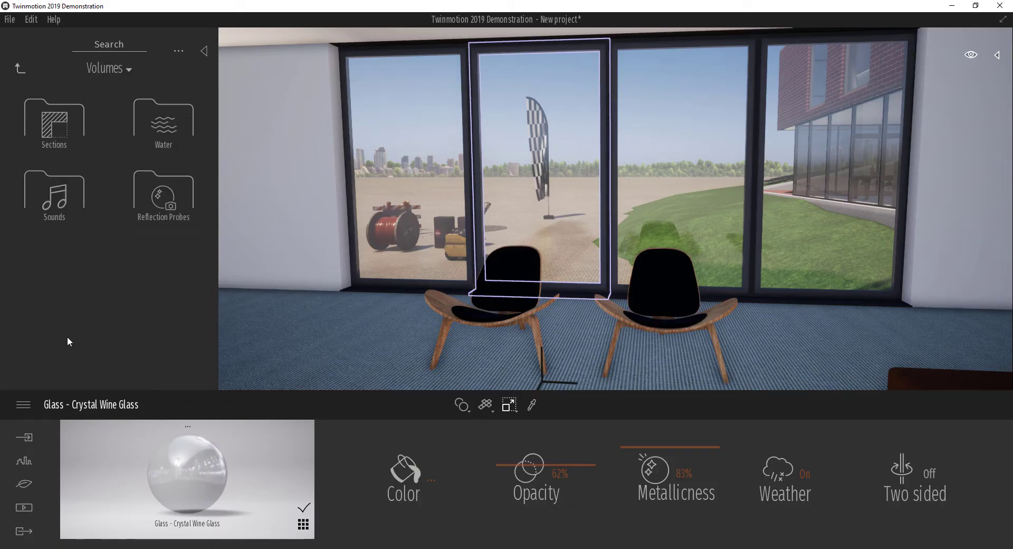
{"action": "left_click", "coordinate": [166, 205]}
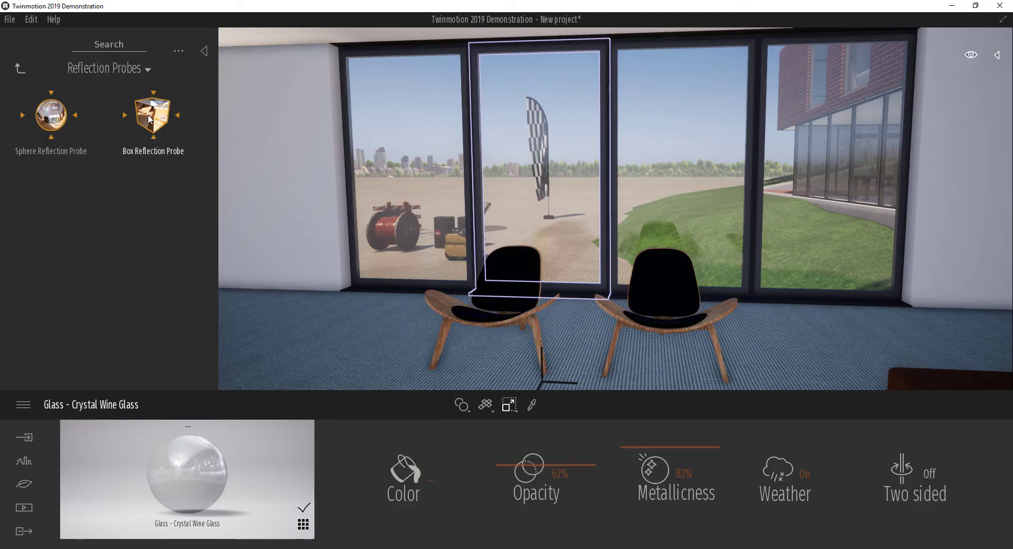
{"action": "left_click_drag", "start_coordinate": [149, 116], "coordinate": [405, 355]}
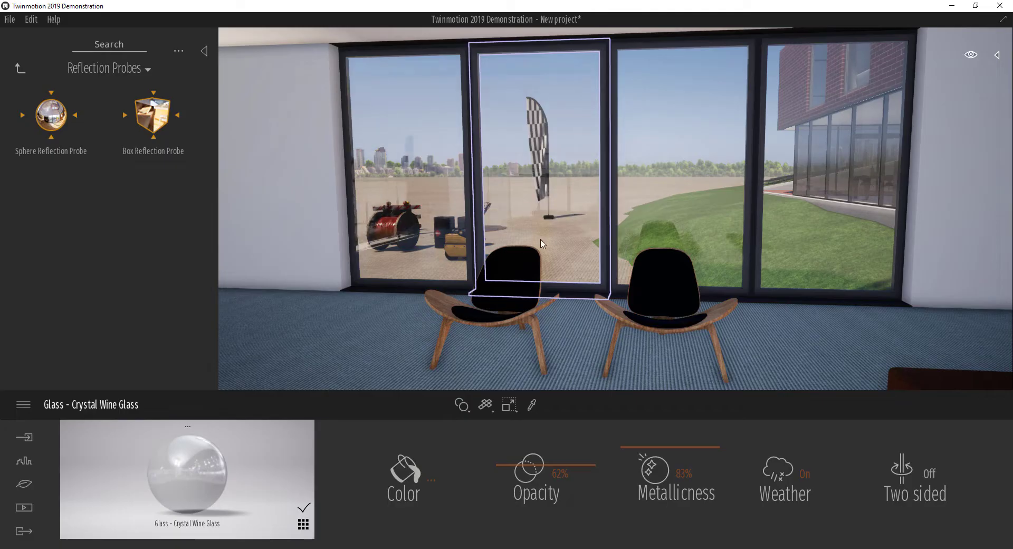
{"action": "left_click", "coordinate": [559, 346]}
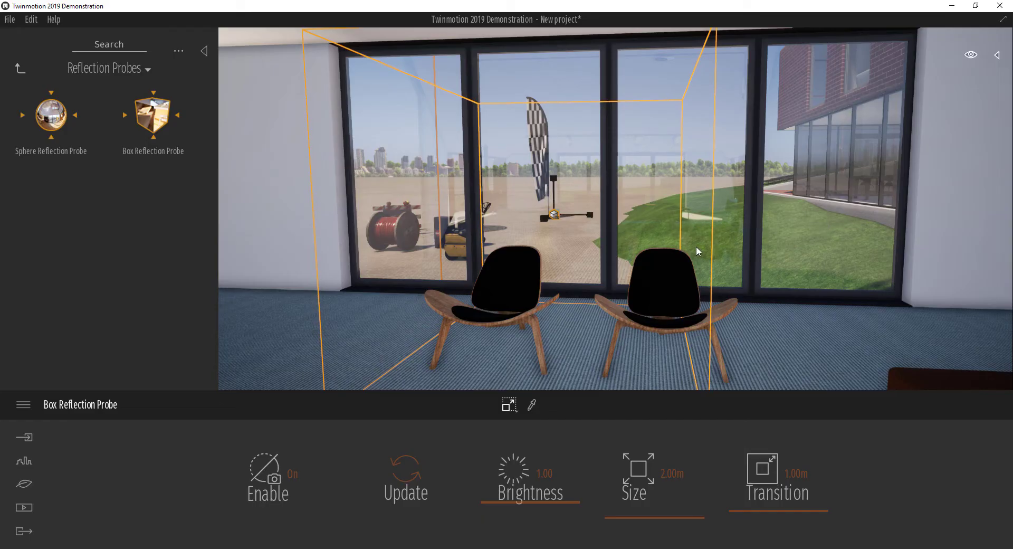
- Set the box reflection probe's size to 6.45 m and inspect the reflections in the window glass
{"action": "middle_click_drag", "start_coordinate": [624, 301], "coordinate": [654, 295], "text": "shift"}
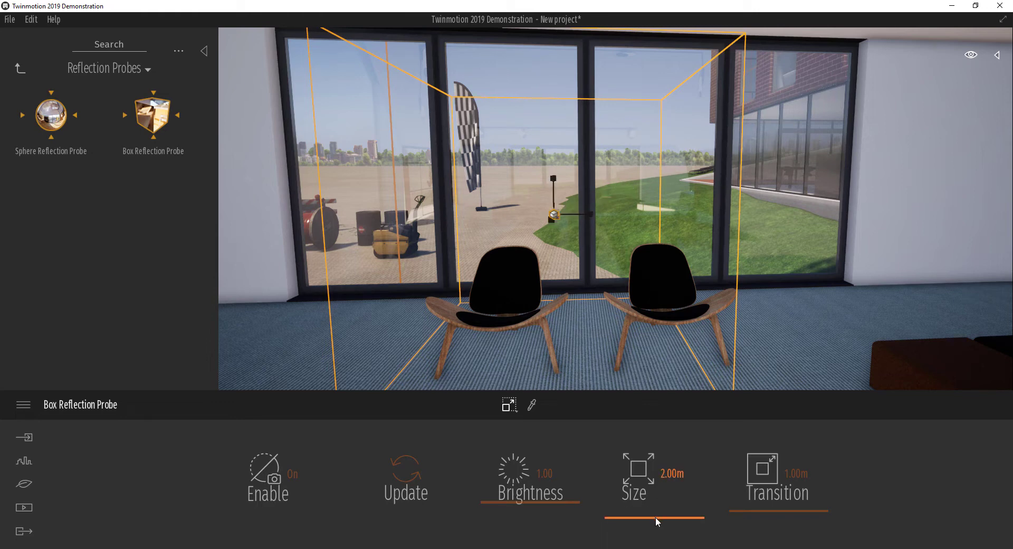
{"action": "left_click_drag", "start_coordinate": [657, 514], "coordinate": [656, 509]}
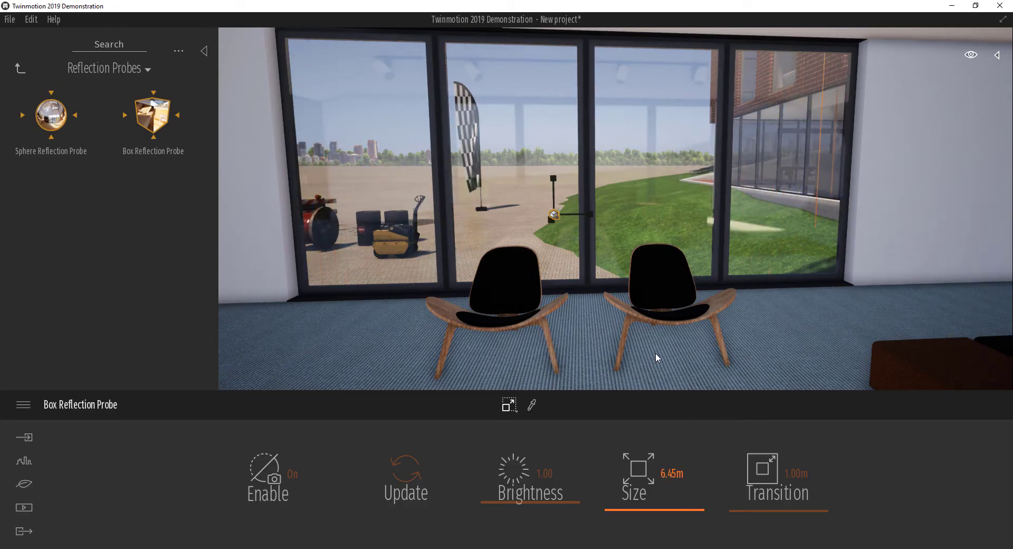
{"action": "middle_click_drag", "start_coordinate": [678, 327], "coordinate": [726, 325], "text": "shift"}
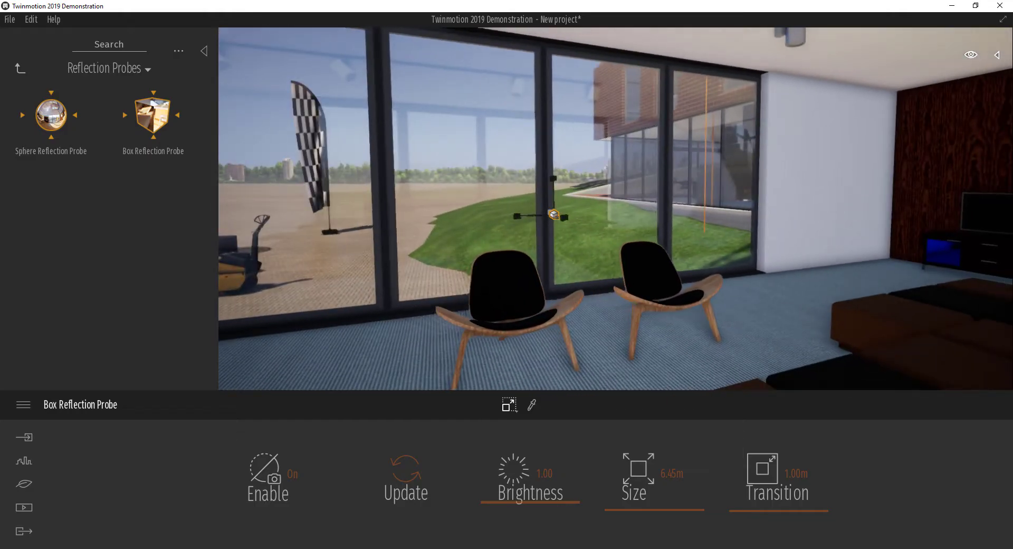
{"action": "middle_click_drag", "start_coordinate": [454, 281], "coordinate": [479, 285], "text": "shift"}
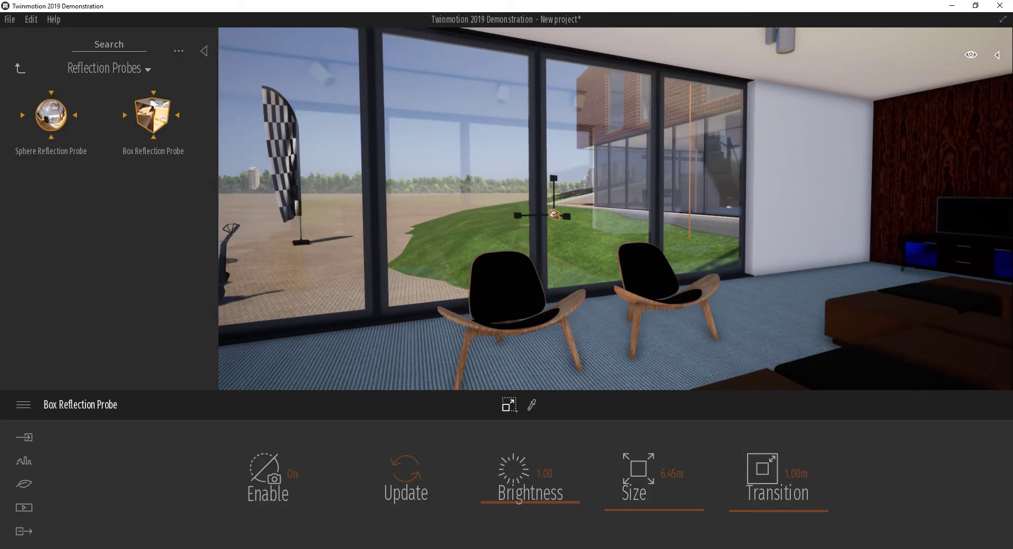
{"action": "middle_click_drag", "start_coordinate": [634, 124], "coordinate": [757, 69], "text": "shift"}
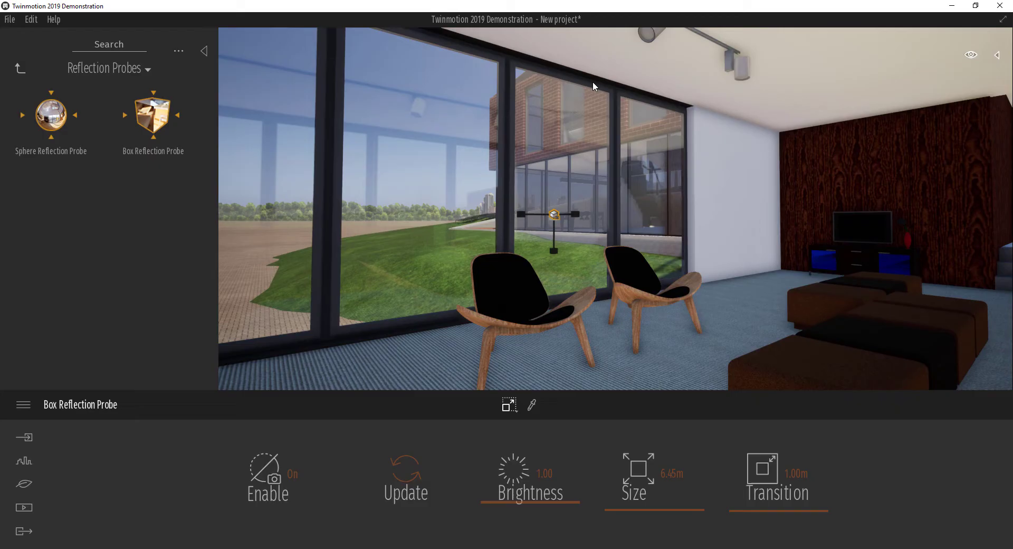
{"action": "right_click_drag", "start_coordinate": [759, 71], "coordinate": [401, 153]}
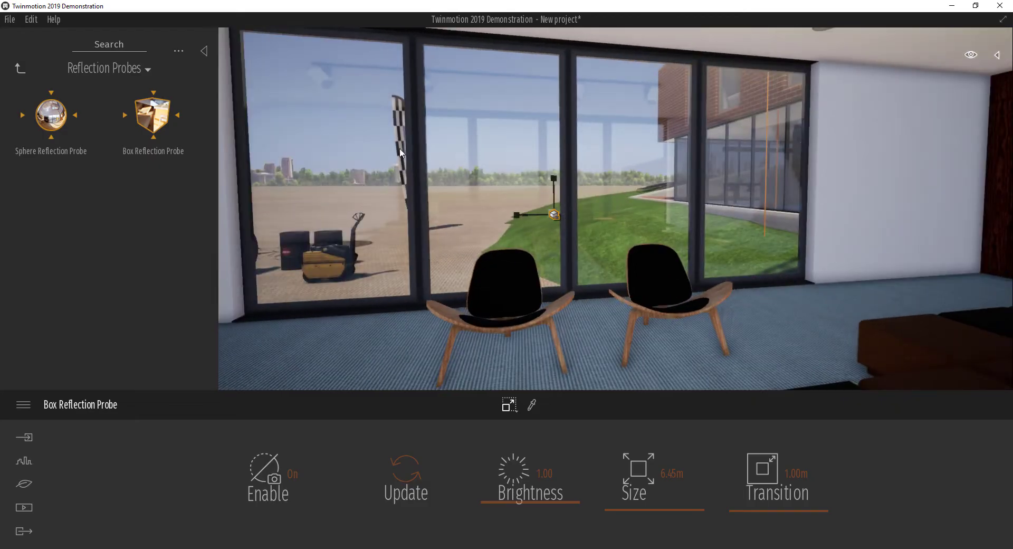
- Toggle the Box Reflection Probe's visibility off and on twice to compare the window reflections from different angles
{"action": "left_click", "coordinate": [971, 55]}
{"action": "left_click", "coordinate": [997, 55]}
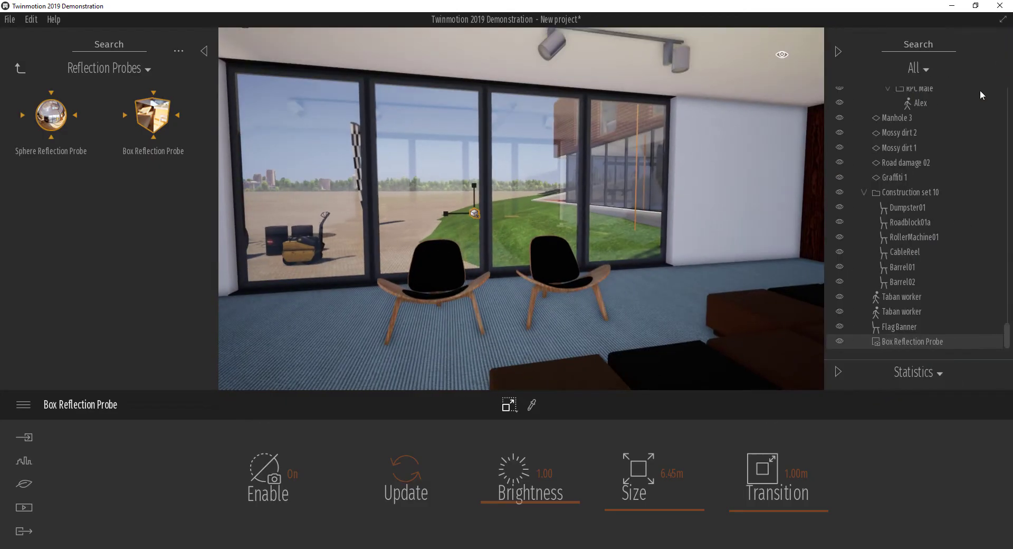
{"action": "left_click", "coordinate": [839, 342]}
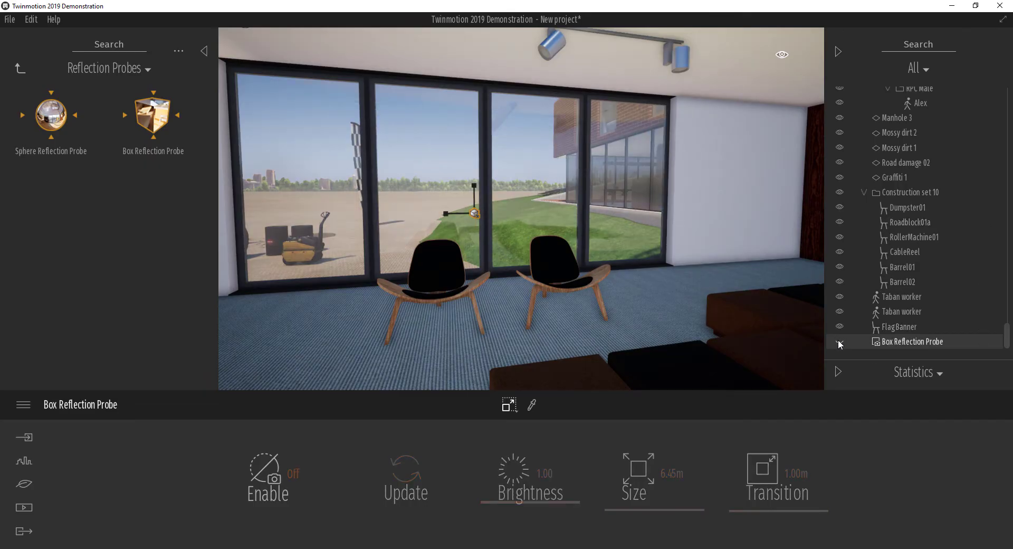
{"action": "left_click", "coordinate": [839, 342]}
{"action": "middle_click_drag", "start_coordinate": [481, 262], "coordinate": [621, 271], "text": "shift"}
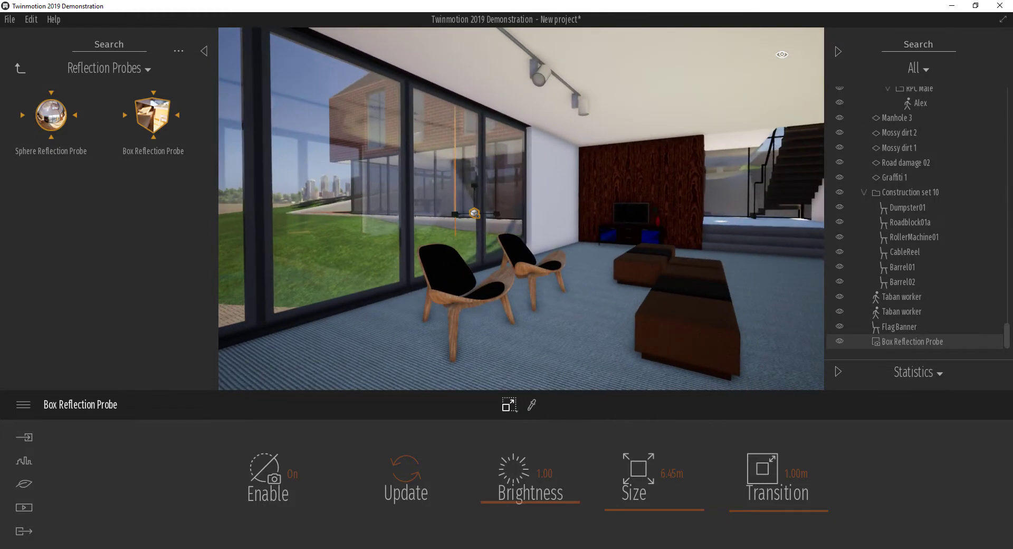
{"action": "left_click", "coordinate": [840, 341]}
{"action": "left_click", "coordinate": [840, 342]}
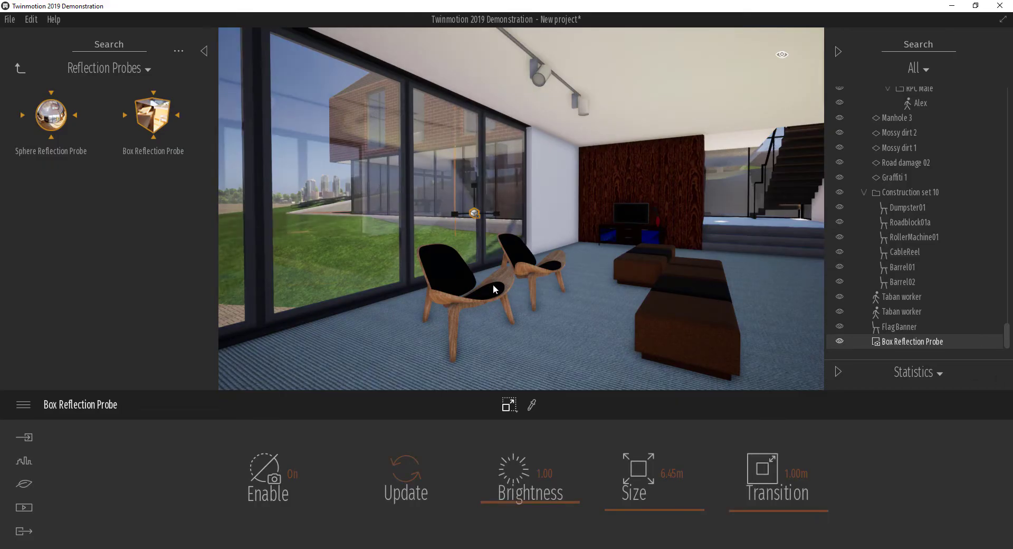
{"action": "middle_click_drag", "start_coordinate": [493, 289], "coordinate": [300, 288], "text": "shift"}
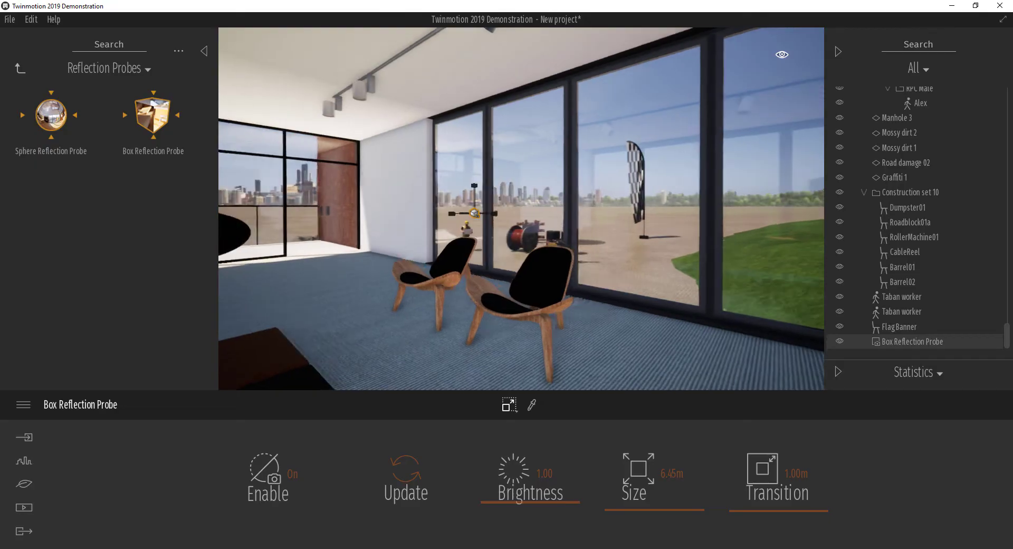
- Set the box reflection probe's brightness to 0.95 and its transition to 0.00 m
{"action": "middle_click_drag", "start_coordinate": [596, 271], "coordinate": [582, 270], "text": "shift"}
{"action": "scroll", "coordinate": [575, 280], "scroll_direction": "down", "scroll_amount": 5}
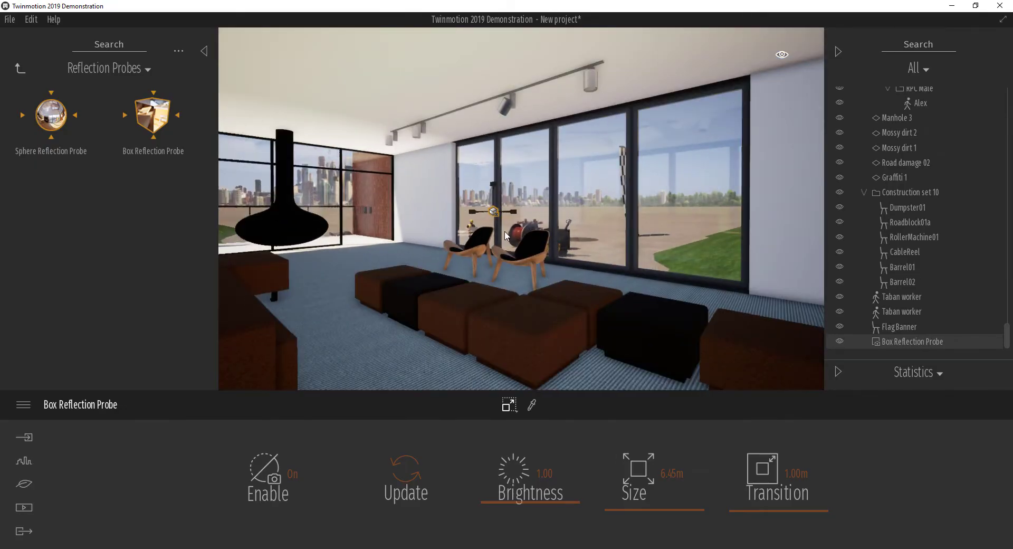
{"action": "scroll", "coordinate": [506, 236], "scroll_direction": "up", "scroll_amount": 5}
{"action": "middle_click_drag", "start_coordinate": [505, 236], "coordinate": [615, 235], "text": "shift"}
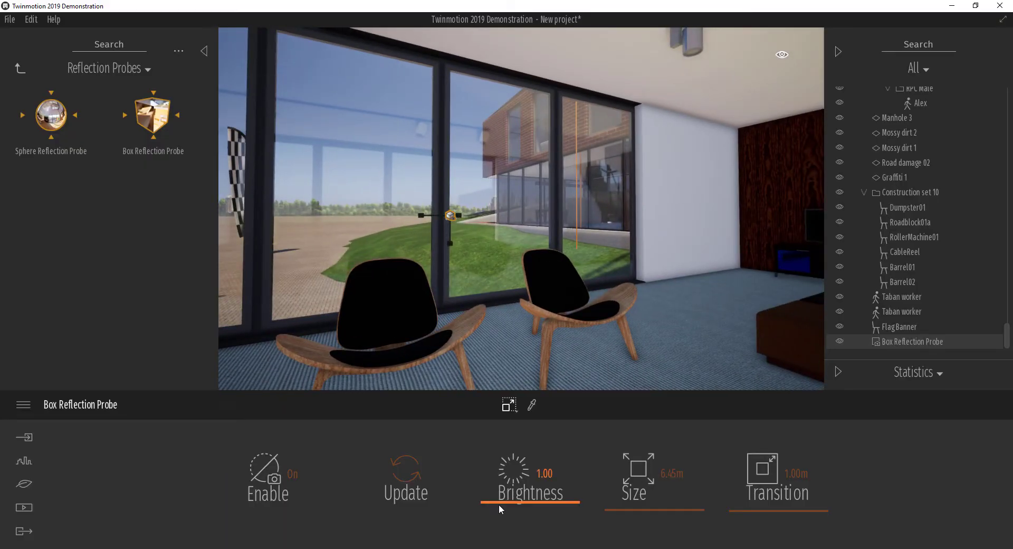
{"action": "mouse_move", "coordinate": [502, 502]}
{"action": "left_mouse_down"}
{"action": "mouse_move", "coordinate": [505, 481]}
{"action": "mouse_move", "coordinate": [504, 503]}
{"action": "left_mouse_up"}
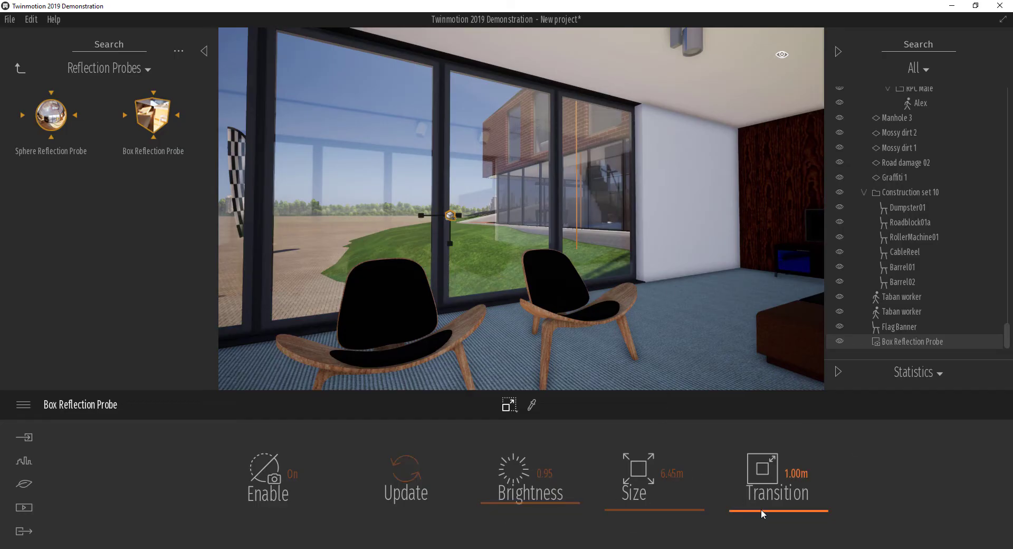
{"action": "mouse_move", "coordinate": [762, 512]}
{"action": "left_mouse_down"}
{"action": "mouse_move", "coordinate": [769, 523]}
{"action": "mouse_move", "coordinate": [755, 430]}
{"action": "mouse_move", "coordinate": [767, 442]}
{"action": "mouse_move", "coordinate": [769, 520]}
{"action": "left_mouse_up"}
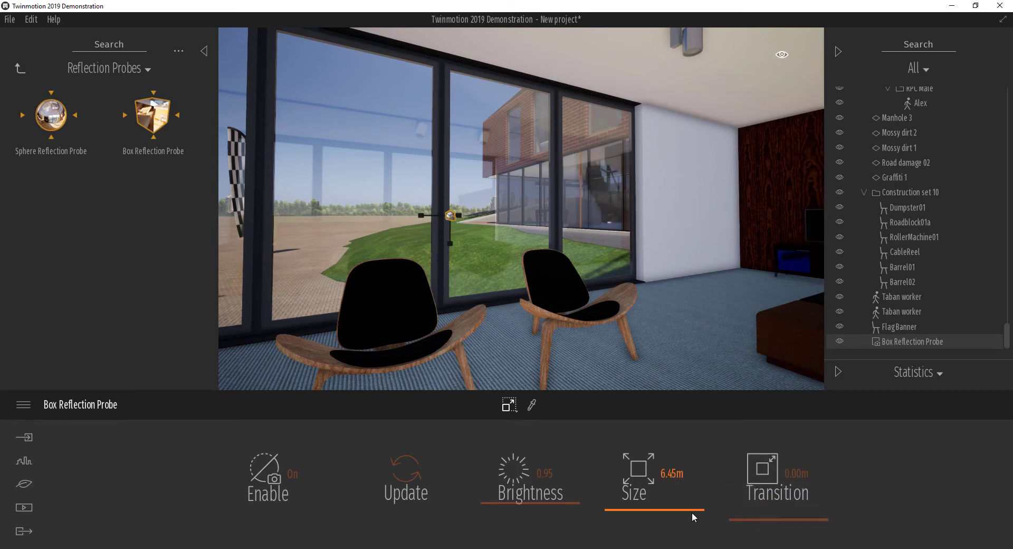
- Enlarge the box reflection probe to 8.52 m and inspect the reflections in the windows behind the two lounge chairs
{"action": "mouse_move", "coordinate": [690, 516]}
{"action": "left_mouse_down"}
{"action": "mouse_move", "coordinate": [689, 497]}
{"action": "mouse_move", "coordinate": [697, 507]}
{"action": "left_mouse_up"}
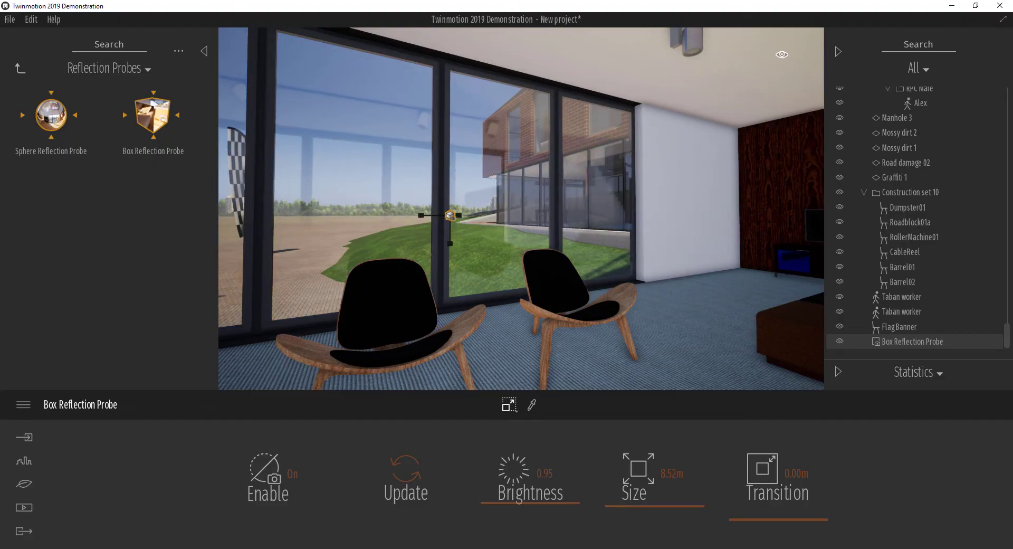
{"action": "mouse_move", "coordinate": [606, 295]}
{"action": "middle_mouse_down", "text": "shift"}
{"action": "mouse_move", "coordinate": [448, 296]}
{"action": "mouse_move", "coordinate": [606, 295]}
{"action": "middle_mouse_up", "text": "shift"}
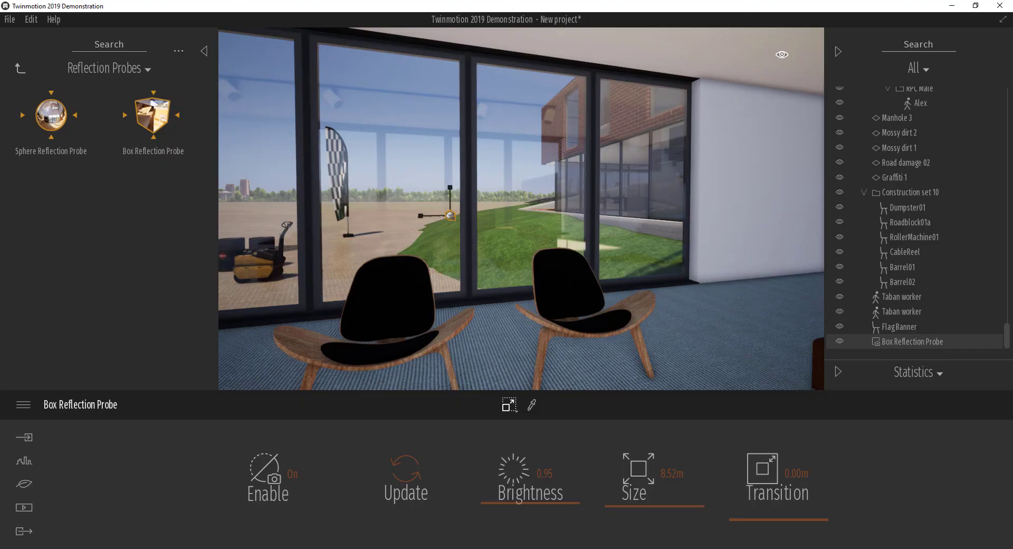